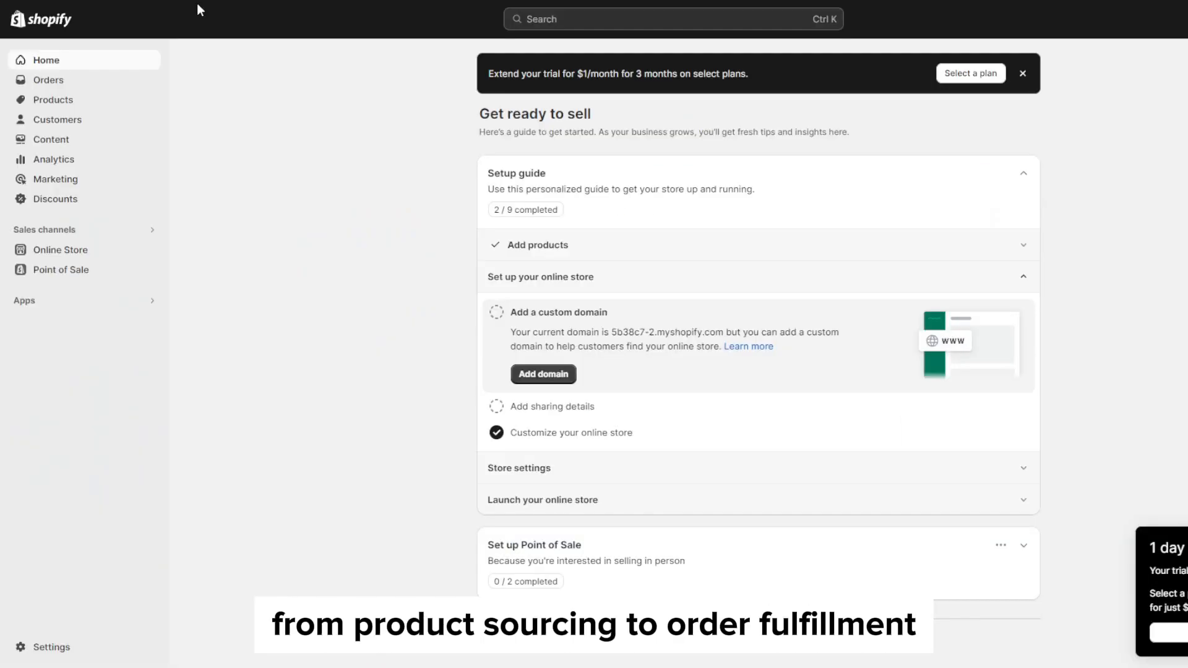
Look over the store's orders page and open the products page.
{"action": "left_click", "coordinate": [98, 82]}
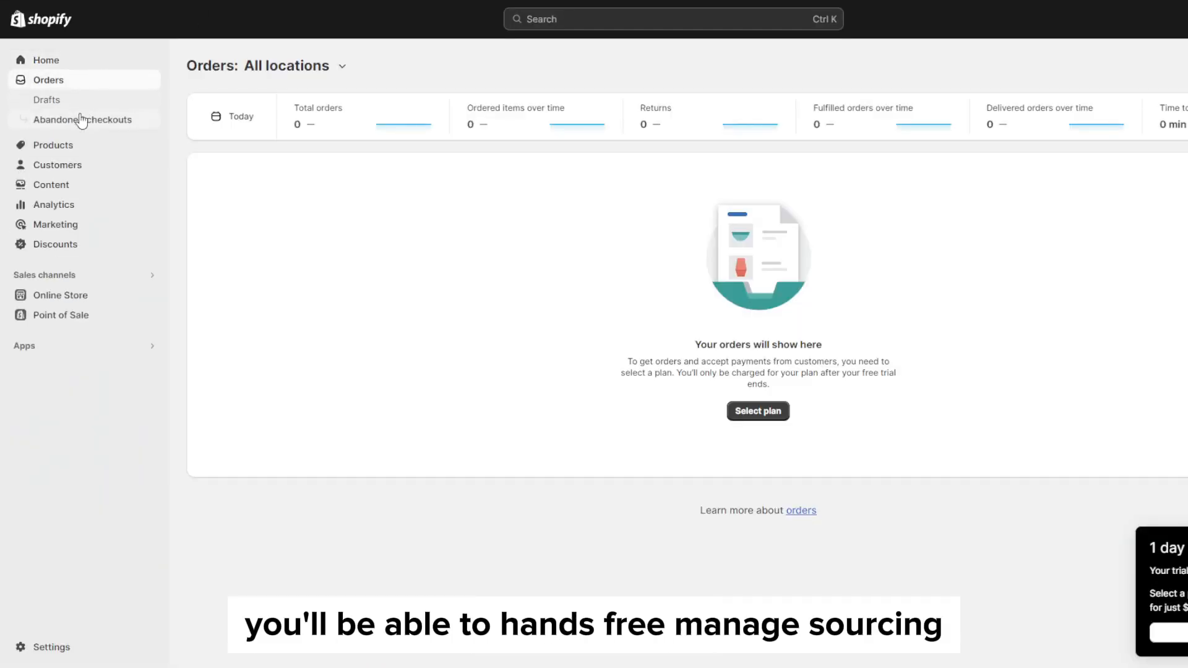
{"action": "left_click", "coordinate": [61, 145]}
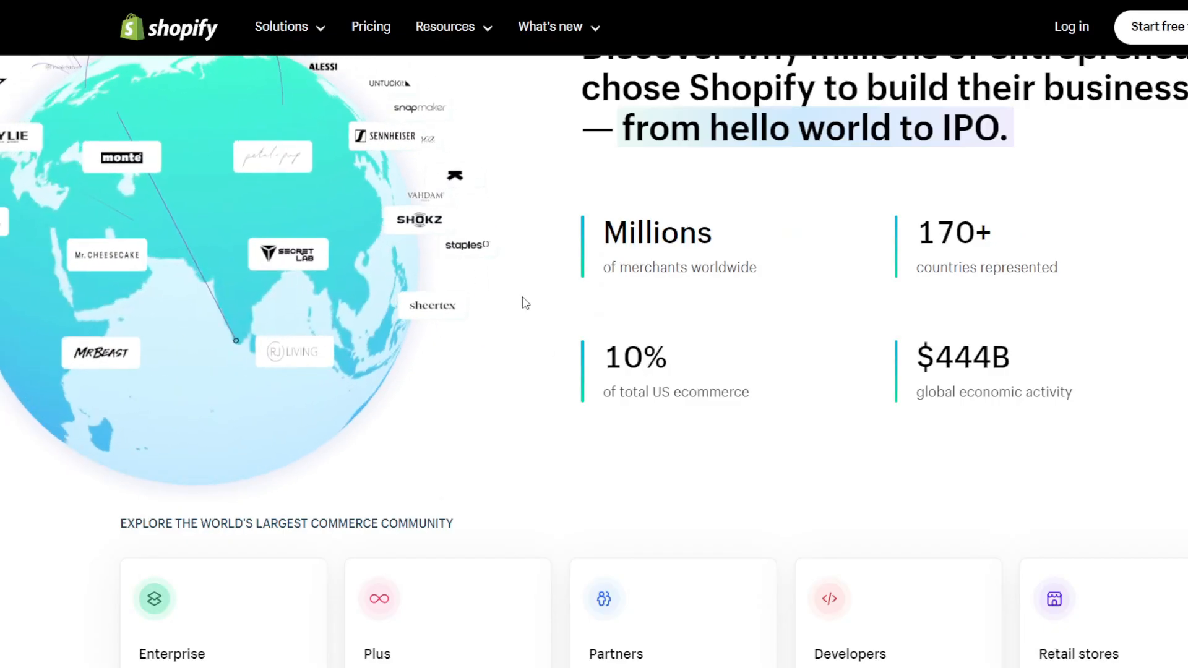
Review the Basic, Shopify and Advanced pricing plans on the Shopify website, including the introductory offer for the first 3 months.
{"action": "scroll", "coordinate": [752, 357], "scroll_direction": "up", "scroll_amount": 1}
{"action": "scroll", "coordinate": [944, 427], "scroll_direction": "up", "scroll_amount": 10}
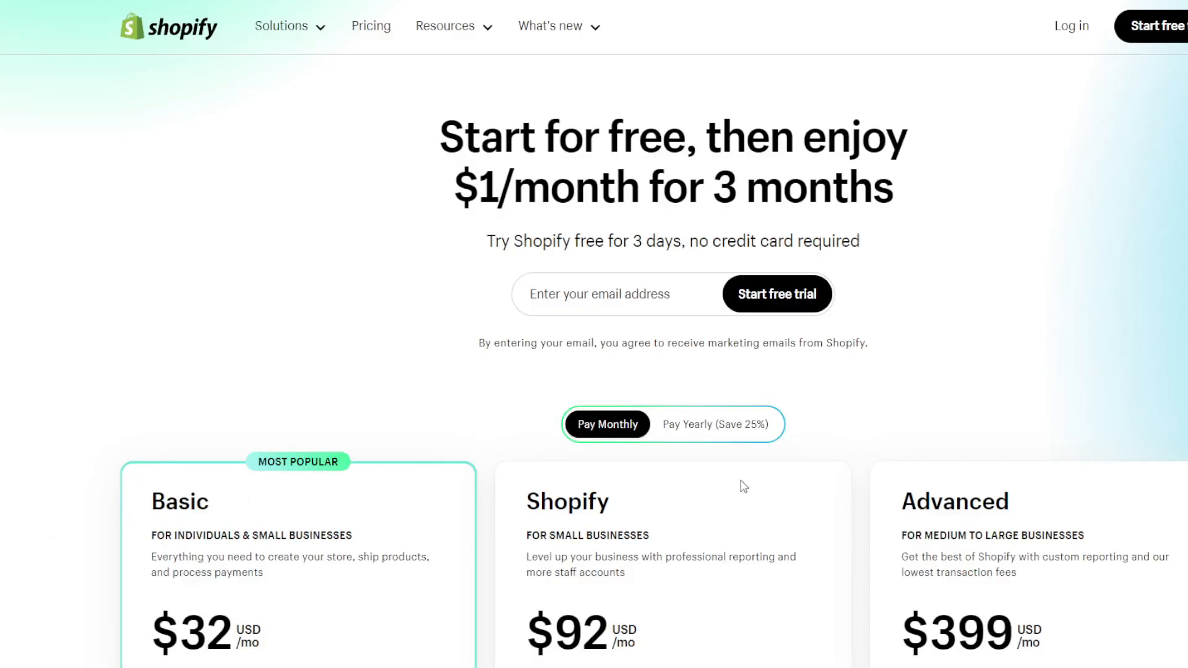
{"action": "scroll", "coordinate": [1070, 284], "scroll_direction": "down", "scroll_amount": 5}
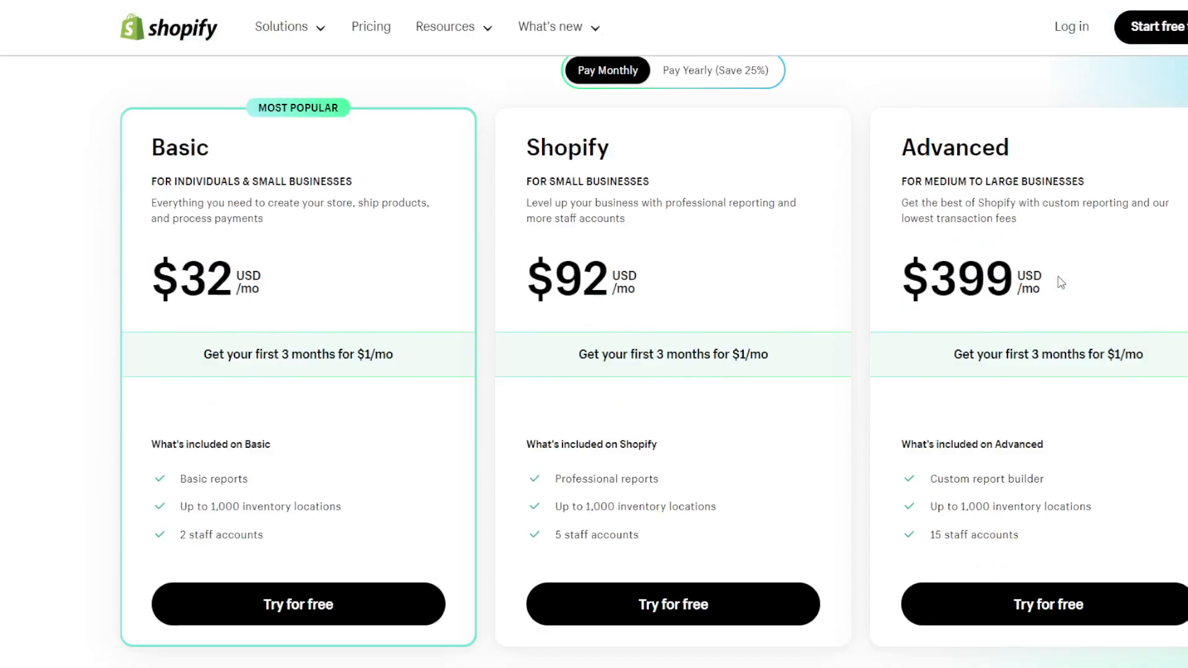
{"action": "scroll", "coordinate": [2, 311], "scroll_direction": "up", "scroll_amount": 1}
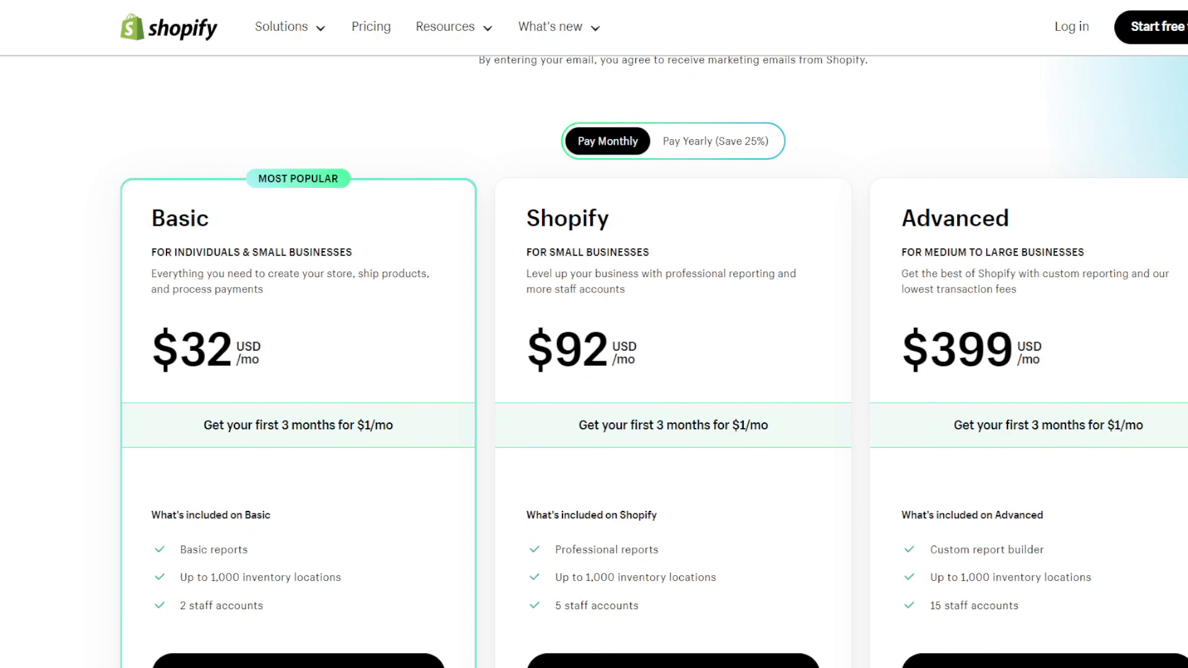
{"action": "scroll", "coordinate": [289, 330], "scroll_direction": "down", "scroll_amount": 1}
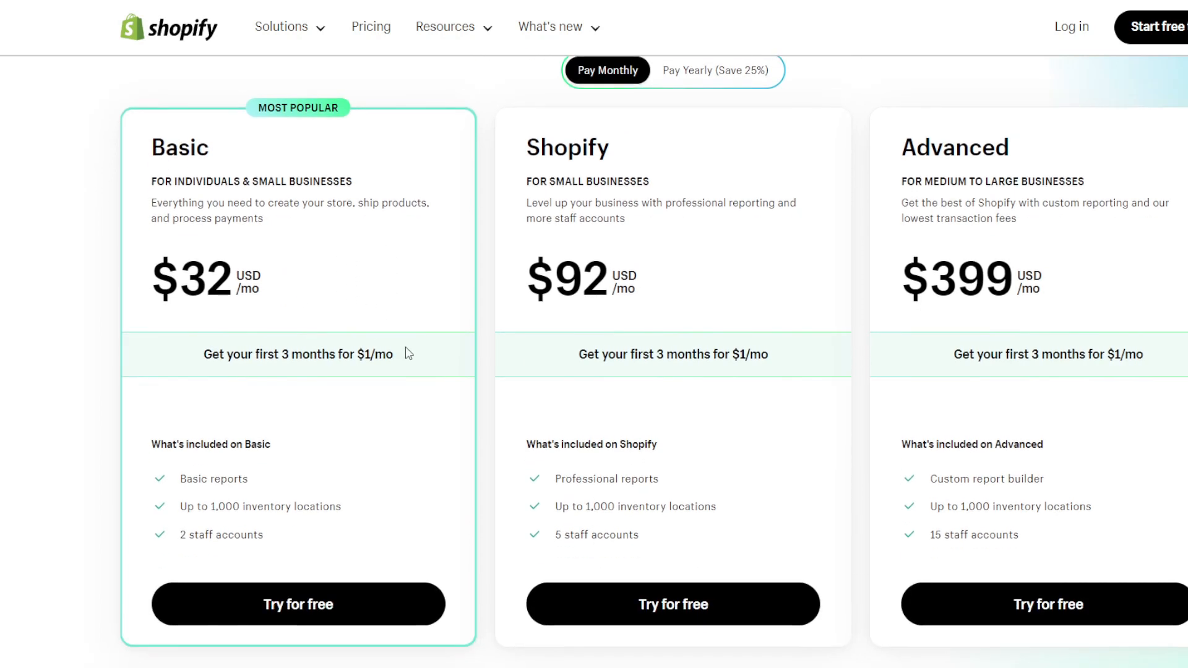
{"action": "left_click_drag", "start_coordinate": [399, 352], "coordinate": [74, 345]}
{"action": "left_click", "coordinate": [74, 344]}
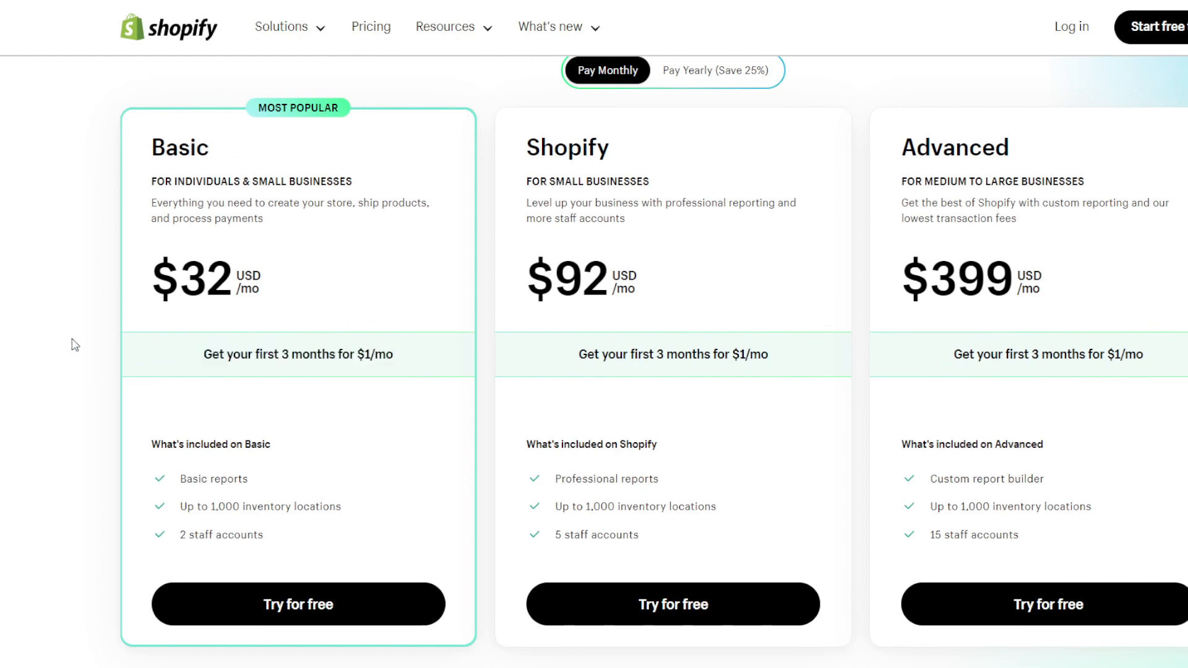
{"action": "left_click_drag", "start_coordinate": [206, 356], "coordinate": [625, 357]}
{"action": "left_click", "coordinate": [703, 369]}
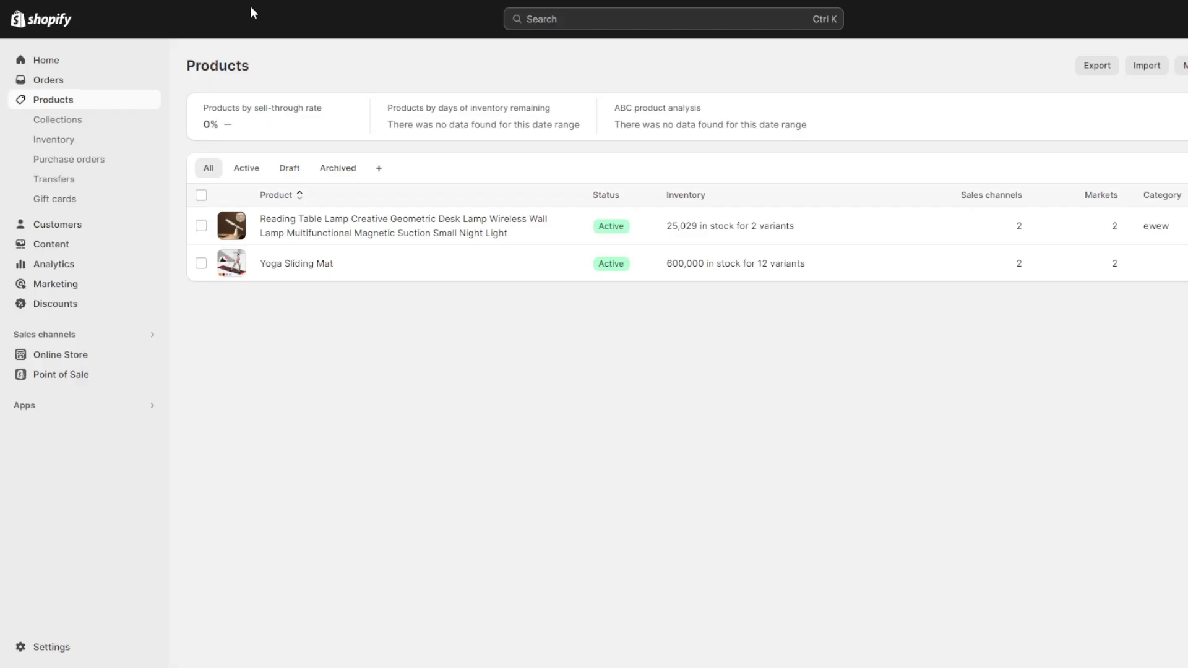
Return to the Shopify admin home and open DSers-AliExpress Dropshipping from the installed apps.
{"action": "left_click", "coordinate": [45, 62]}
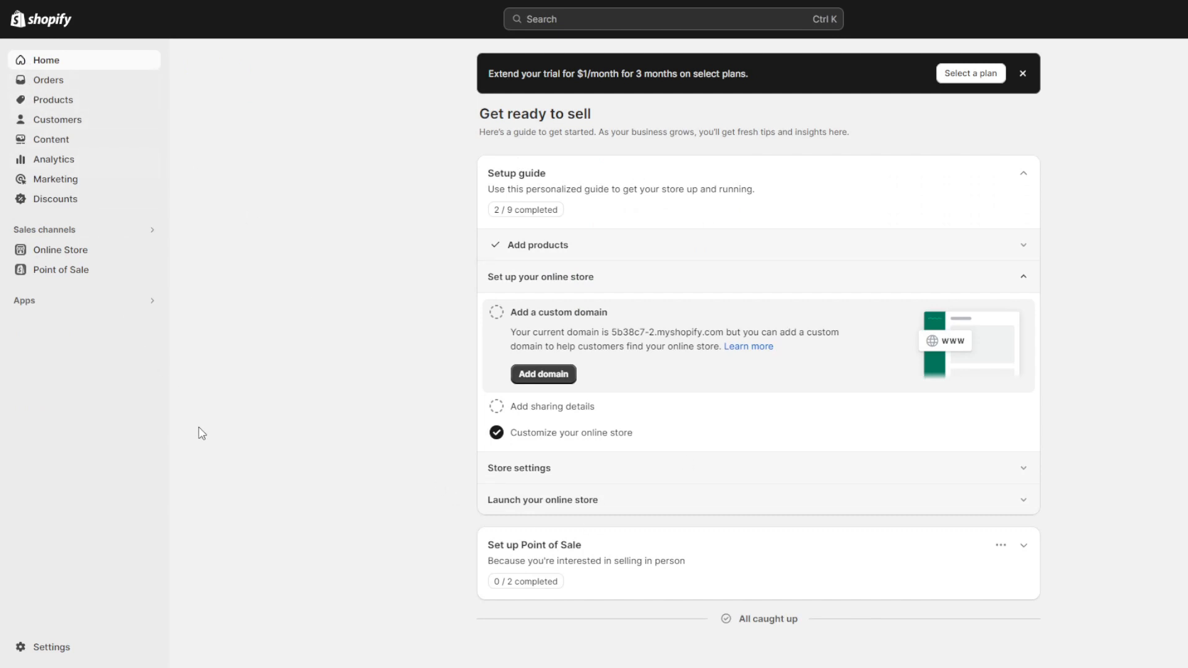
{"action": "left_click", "coordinate": [73, 305]}
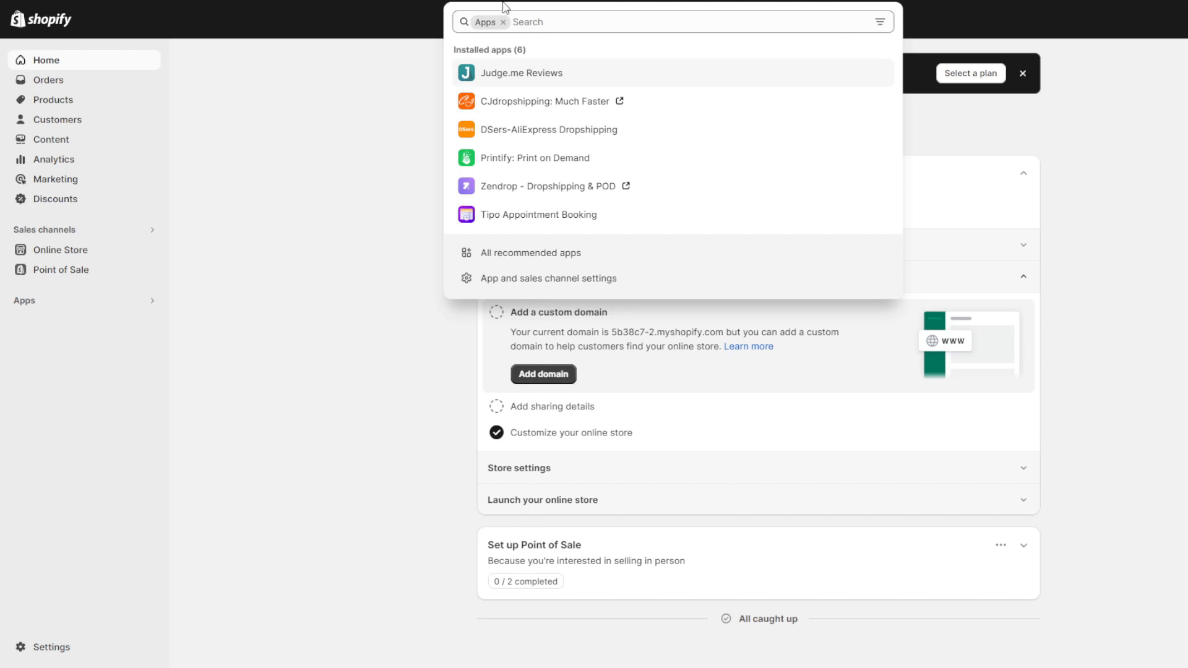
{"action": "left_click", "coordinate": [597, 131]}
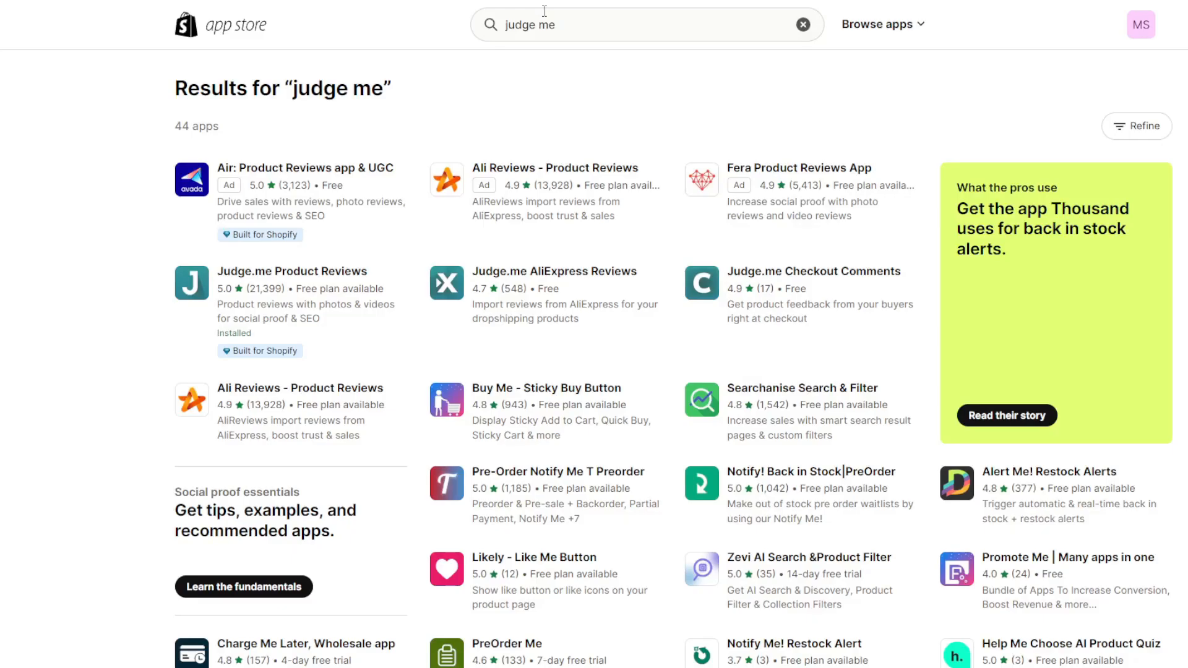
Search the Shopify App Store for "dsers" and open the DSers-AliExpress Dropshipping listing.
{"action": "triple_click", "coordinate": [544, 11]}
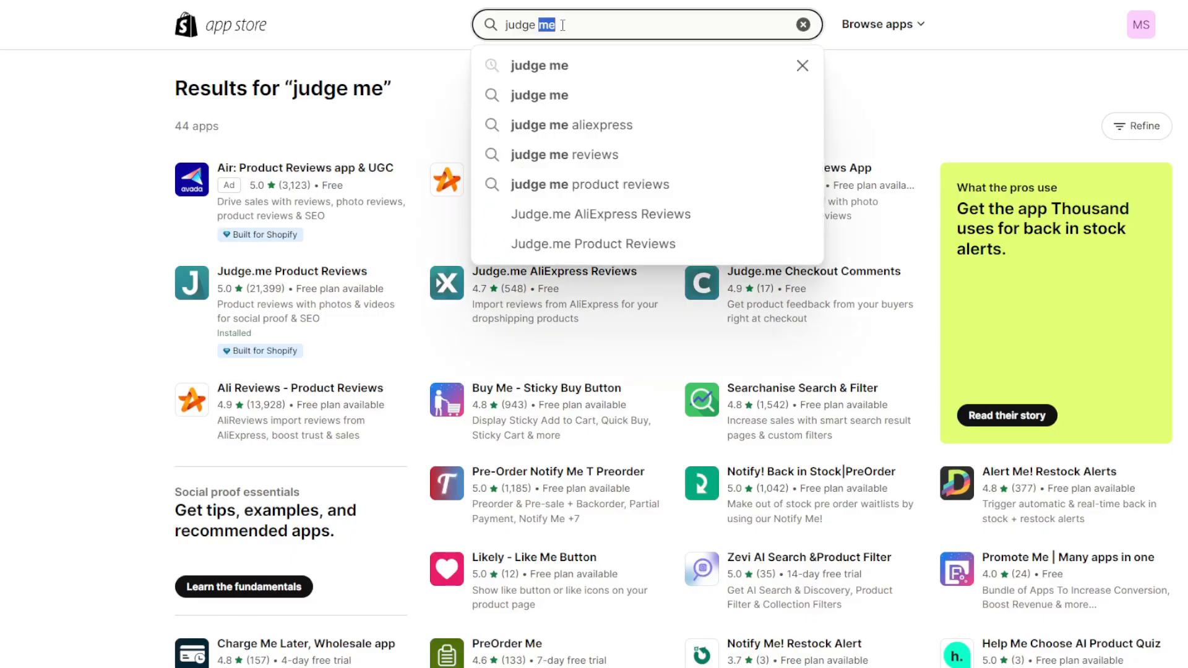
{"action": "type", "text": "dsers"}
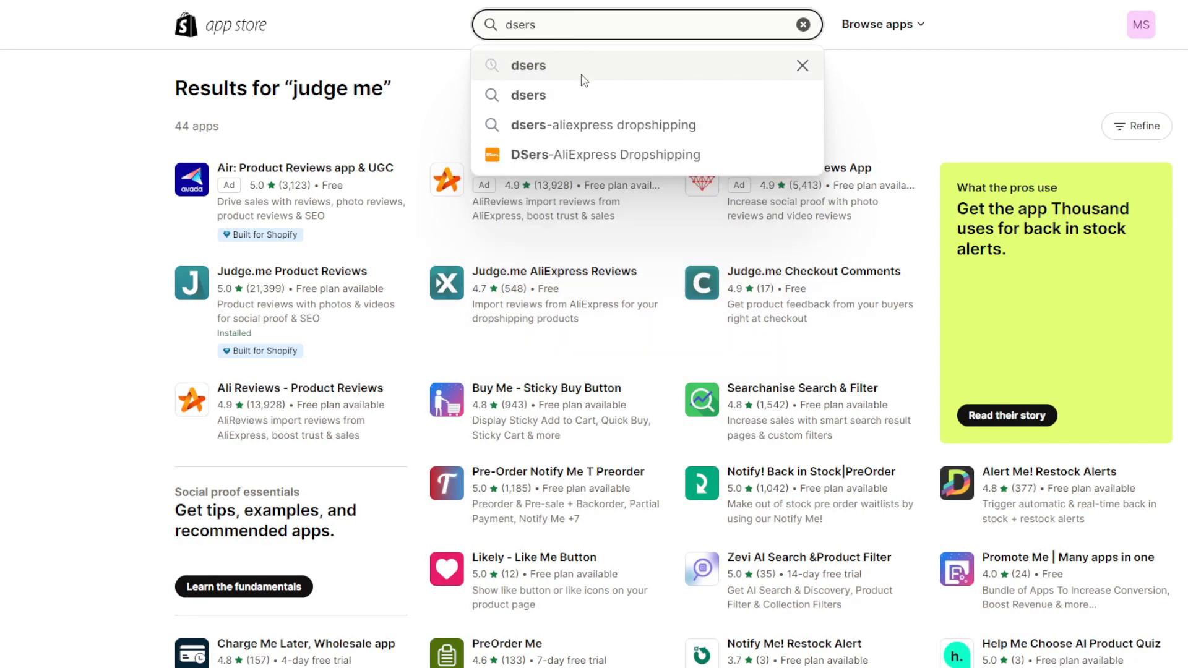
{"action": "left_click", "coordinate": [517, 157]}
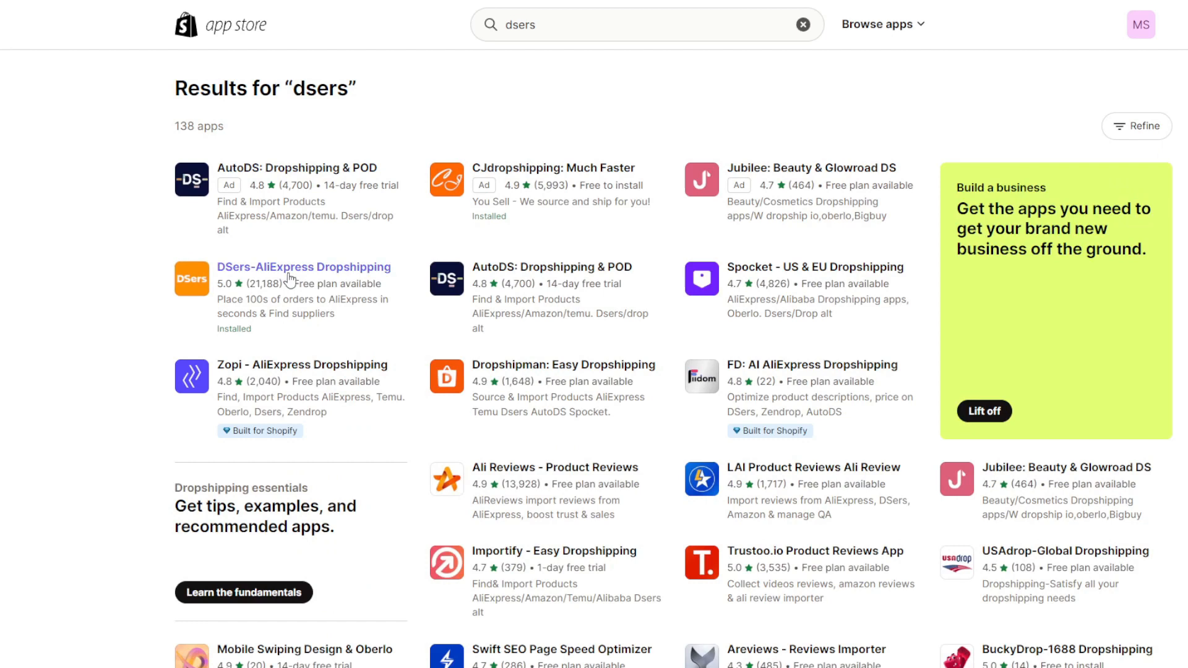
{"action": "left_click", "coordinate": [292, 272]}
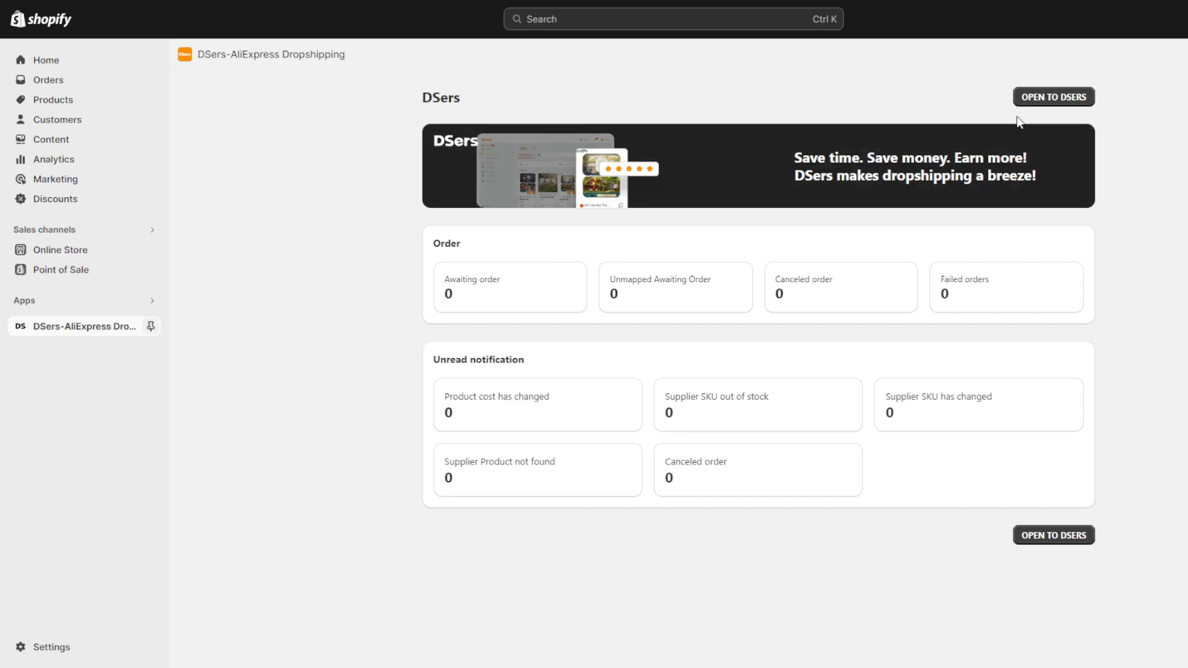
Open DSers from its Shopify app page and link AliExpress as the supplier.
{"action": "left_click", "coordinate": [1052, 99]}
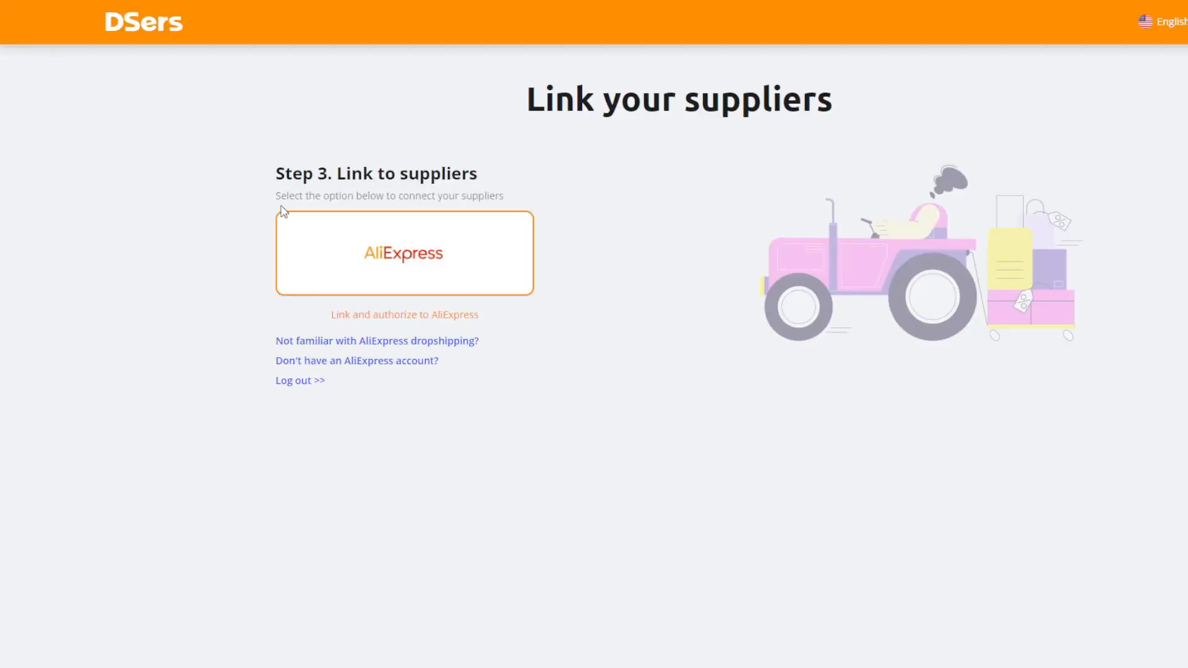
{"action": "left_click", "coordinate": [379, 254]}
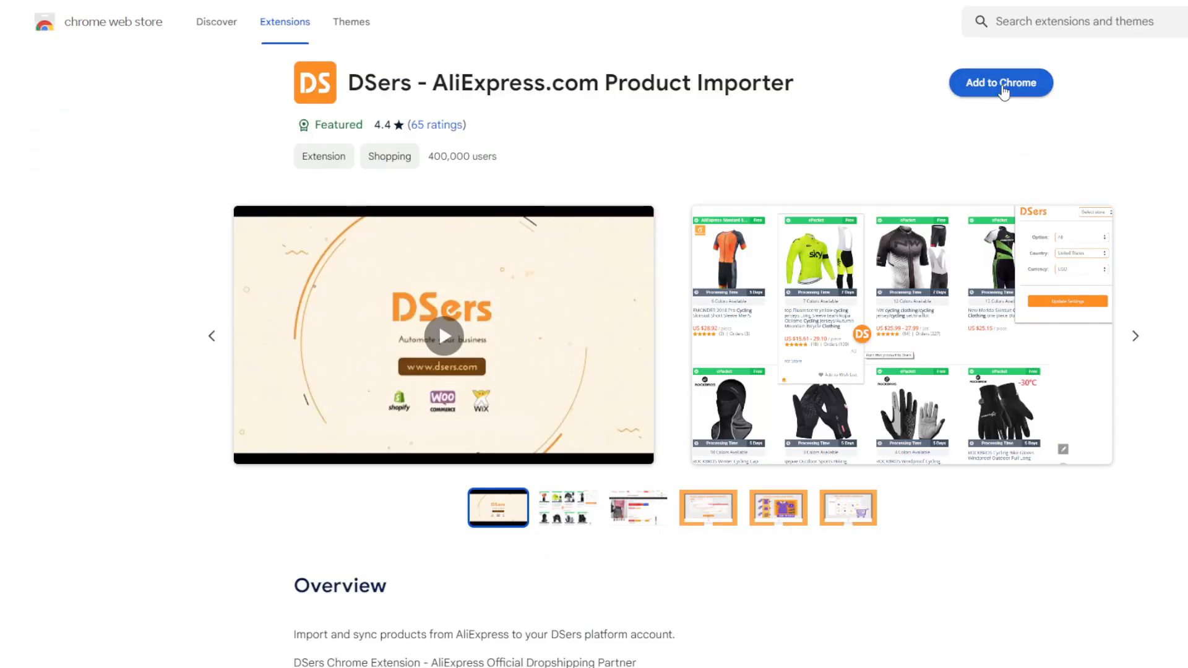
Switch to AliExpress, open the BBEEAAUU 400mg Ginseng Shilajit capsules from the bestsellers and add the product to DSers.
{"action": "left_click", "coordinate": [990, 82]}
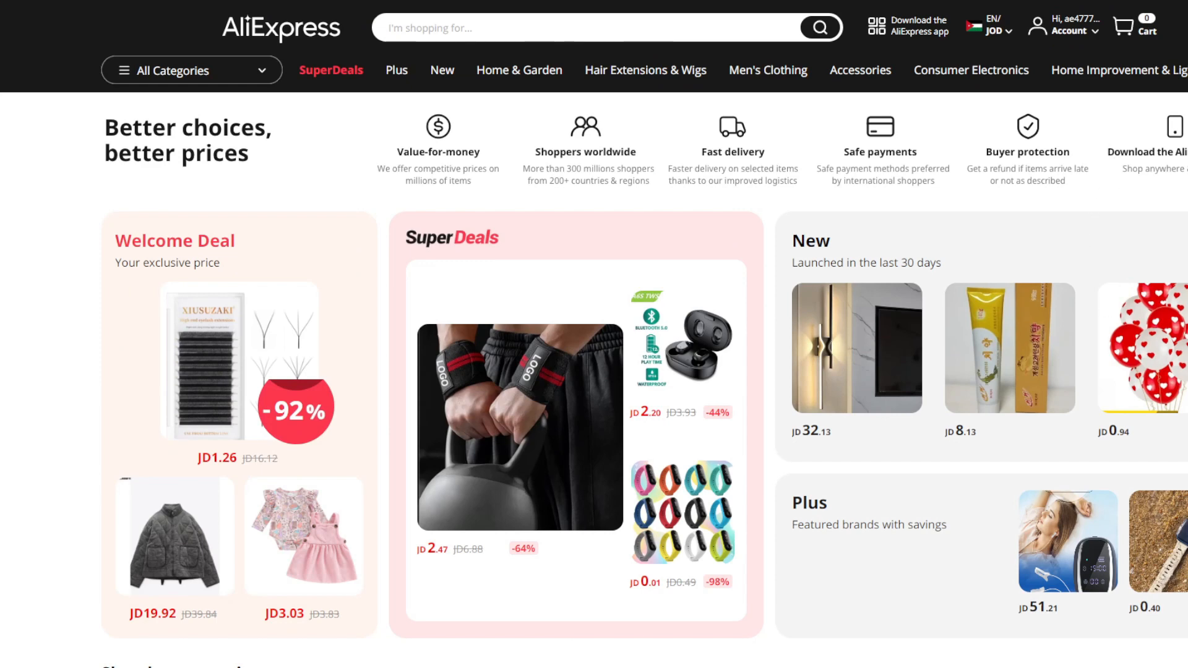
{"action": "scroll", "coordinate": [98, 336], "scroll_direction": "down", "scroll_amount": 3}
{"action": "scroll", "coordinate": [100, 358], "scroll_direction": "up", "scroll_amount": 3}
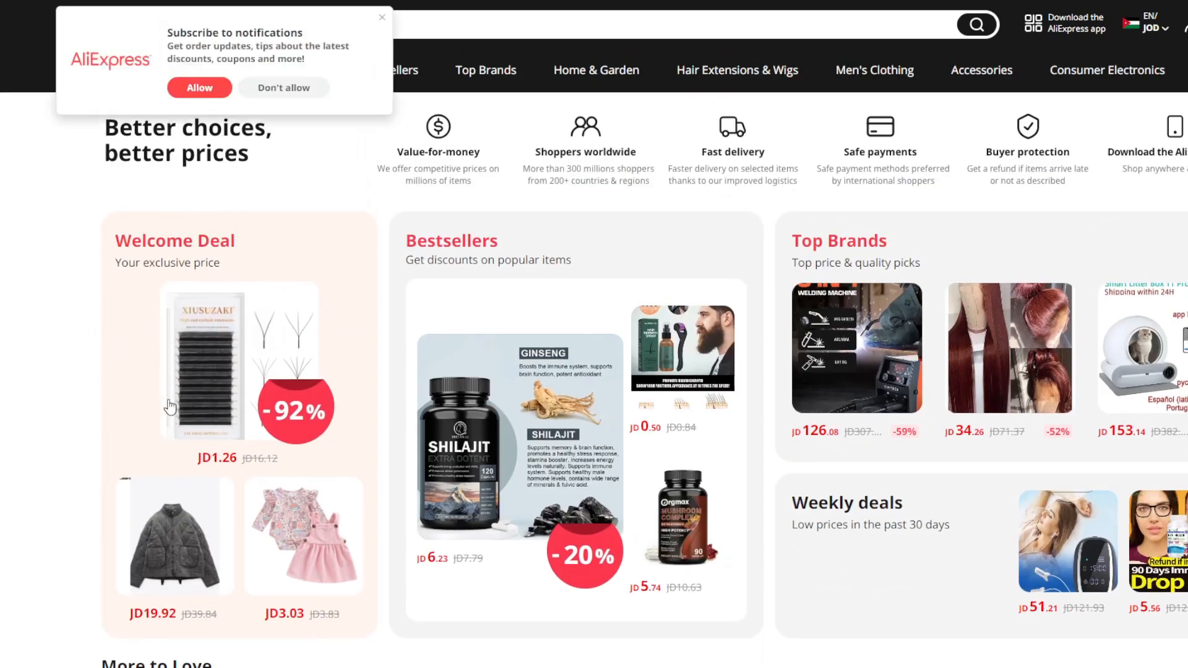
{"action": "left_click", "coordinate": [383, 18]}
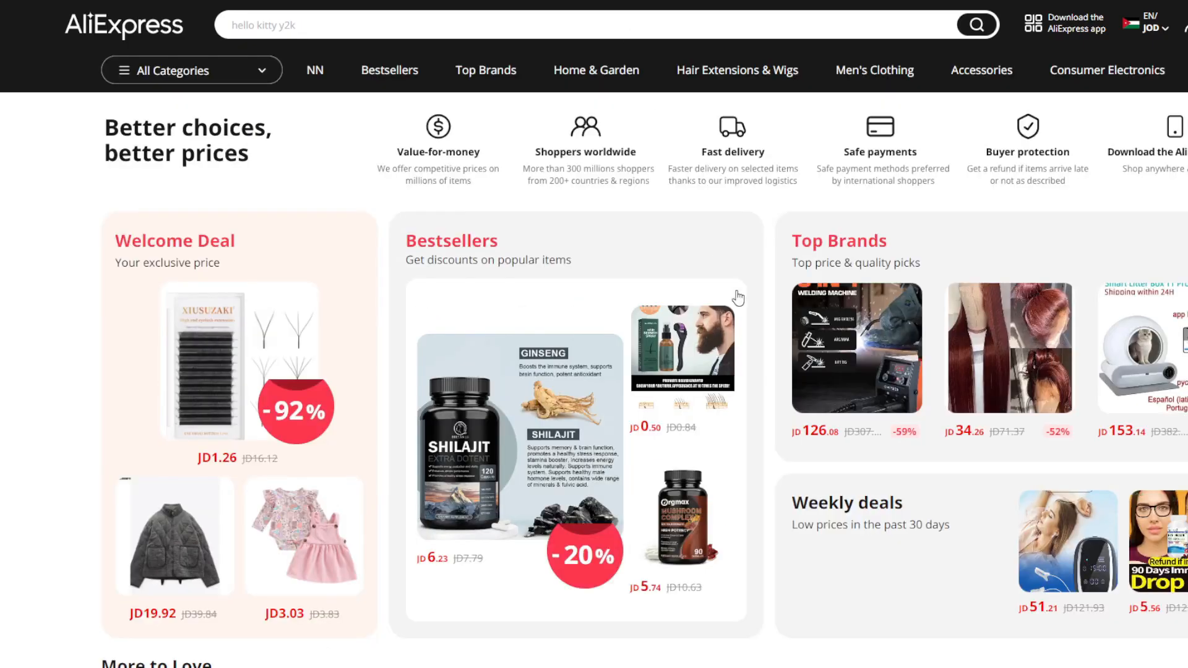
{"action": "left_click", "coordinate": [530, 493]}
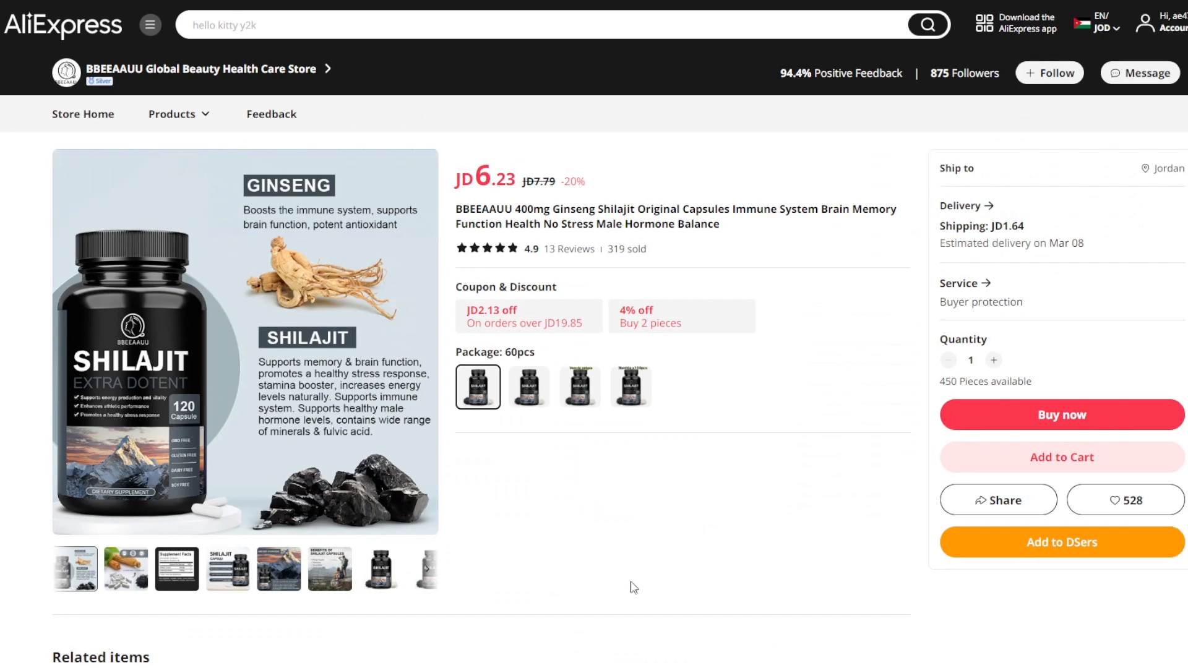
{"action": "left_click", "coordinate": [1064, 547]}
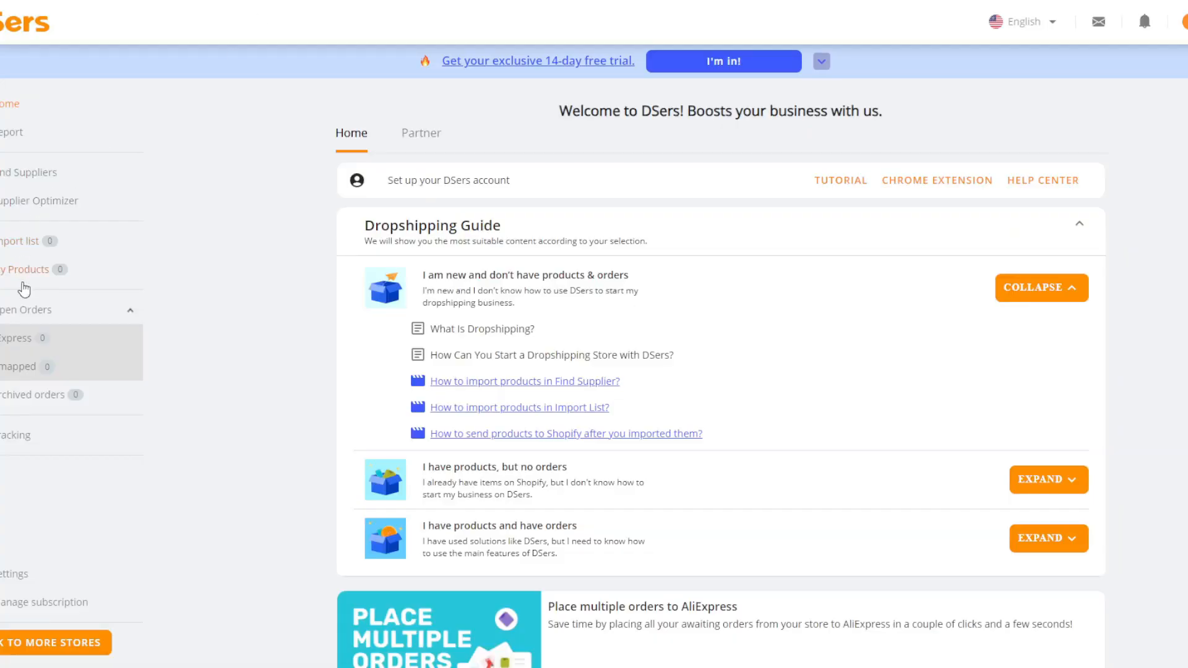
Switch to DSers and open the import list to find the added Shilajit product.
{"action": "left_click", "coordinate": [25, 281]}
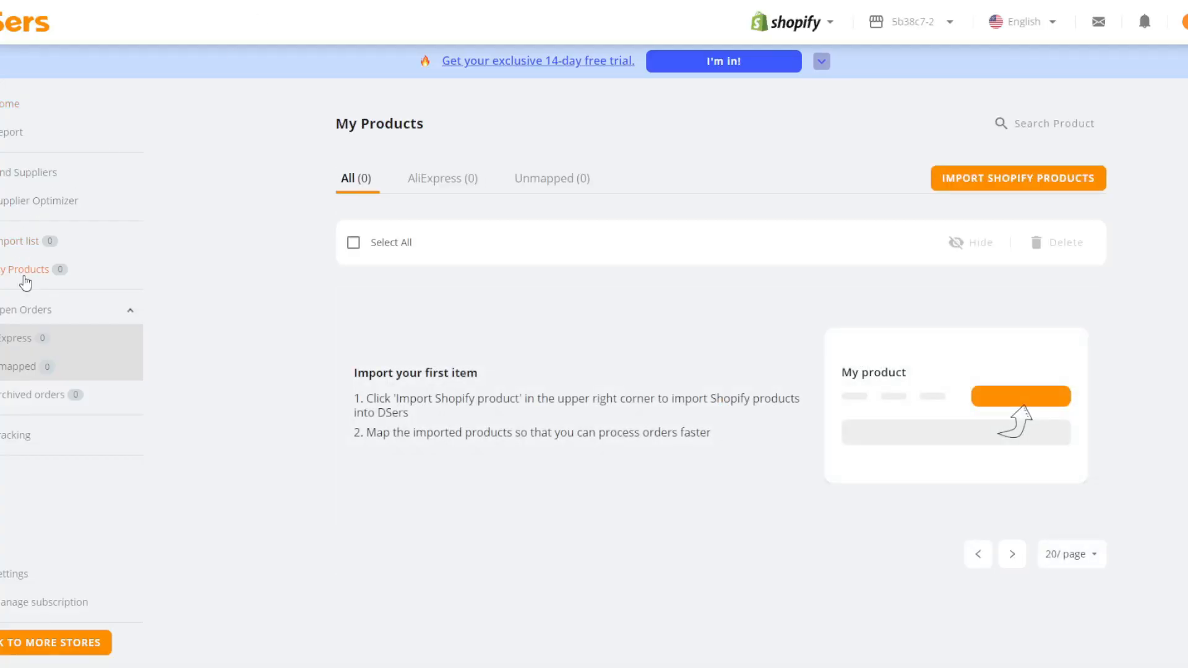
{"action": "left_click", "coordinate": [36, 246]}
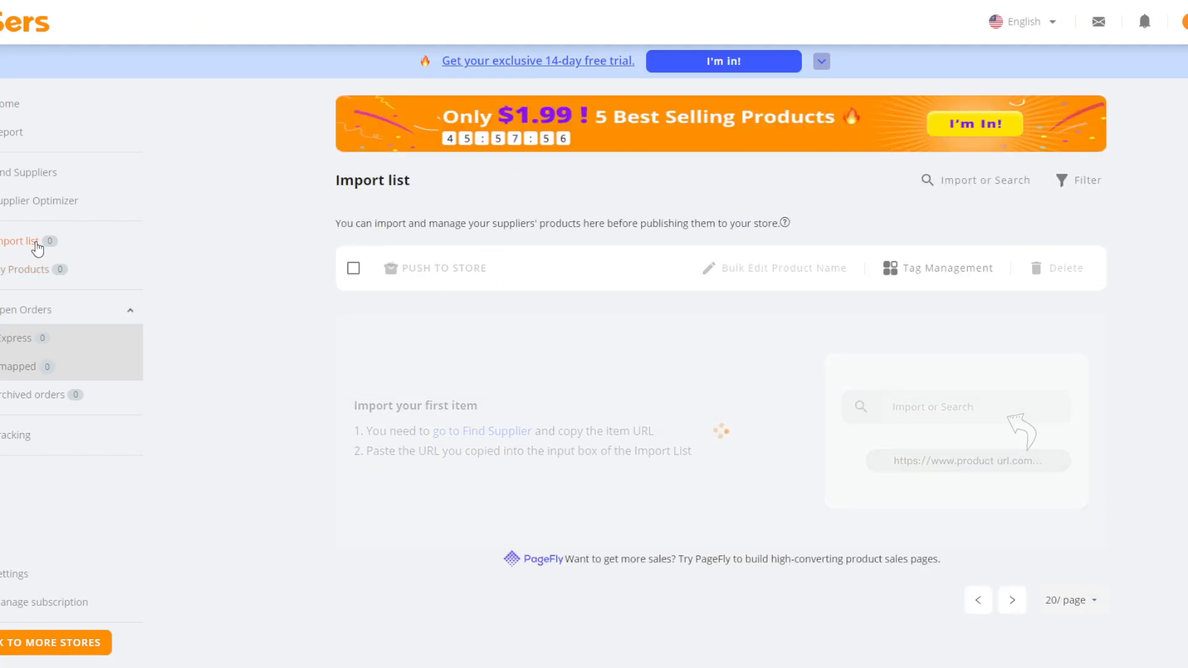
{"action": "scroll", "coordinate": [279, 283], "scroll_direction": "down", "scroll_amount": 1}
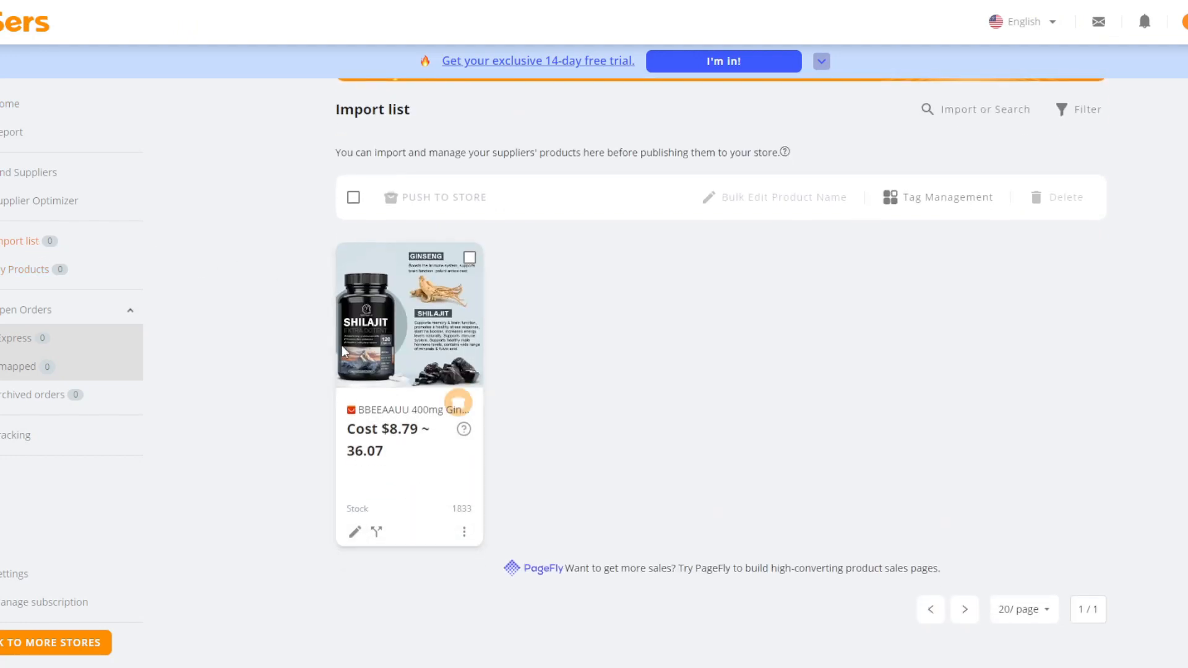
Open the Shilajit product's details for editing, examine its variants, prices and description, and close the details.
{"action": "left_click", "coordinate": [354, 532]}
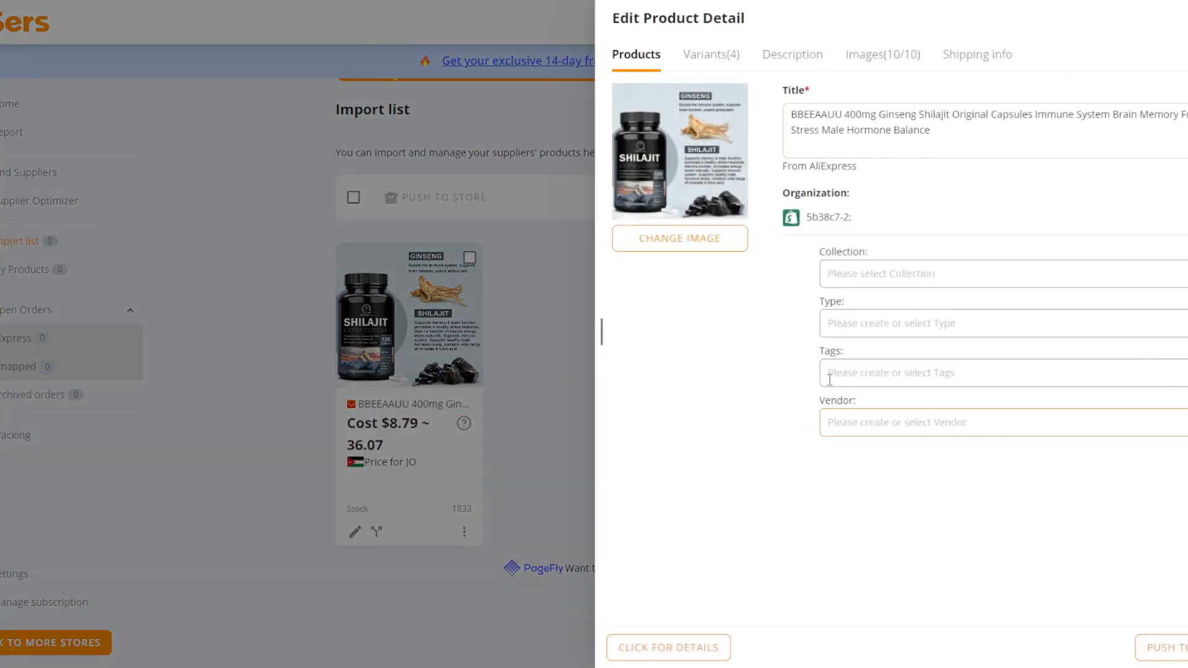
{"action": "left_click", "coordinate": [717, 65]}
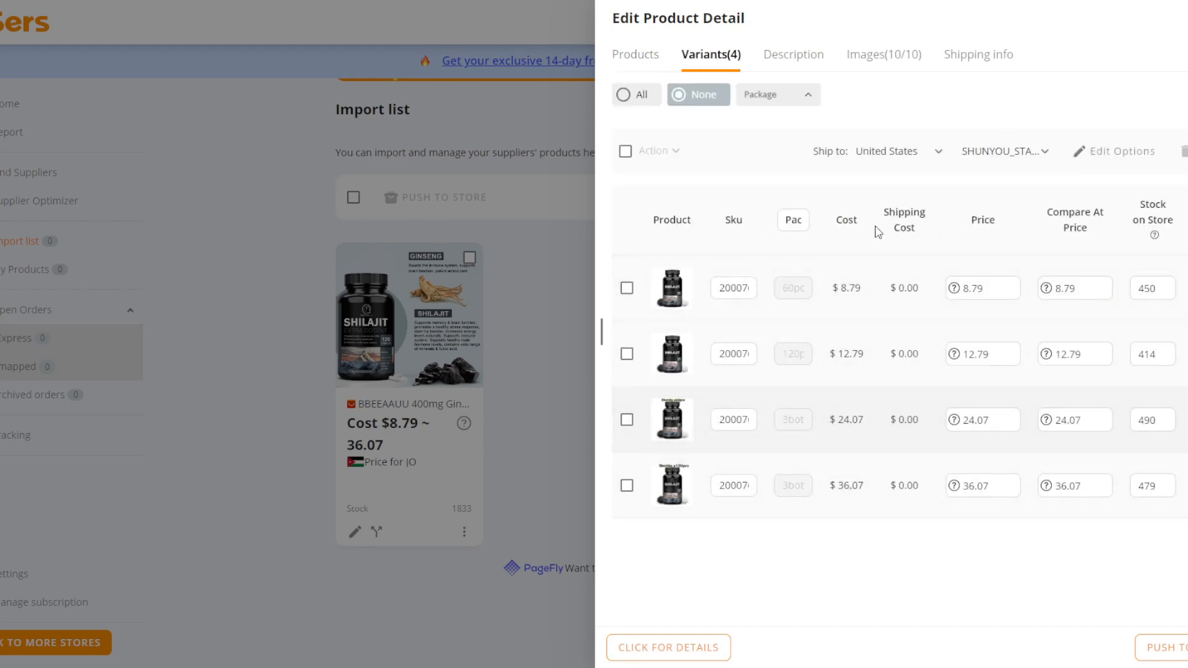
{"action": "left_click", "coordinate": [796, 67]}
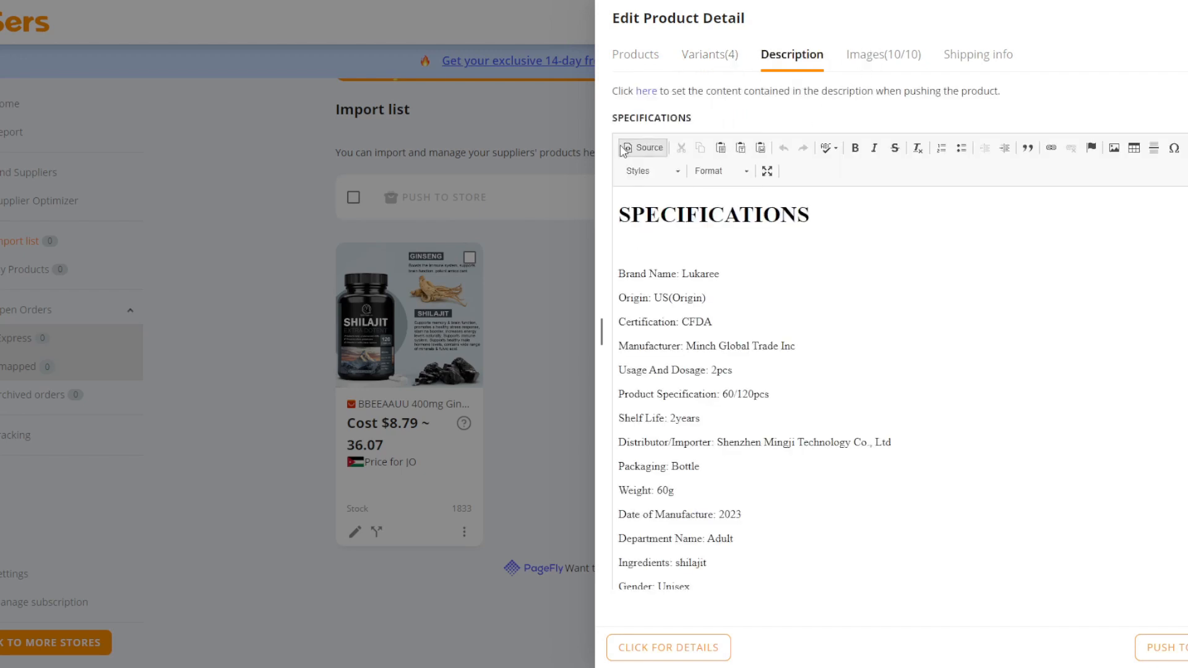
{"action": "left_click", "coordinate": [725, 55]}
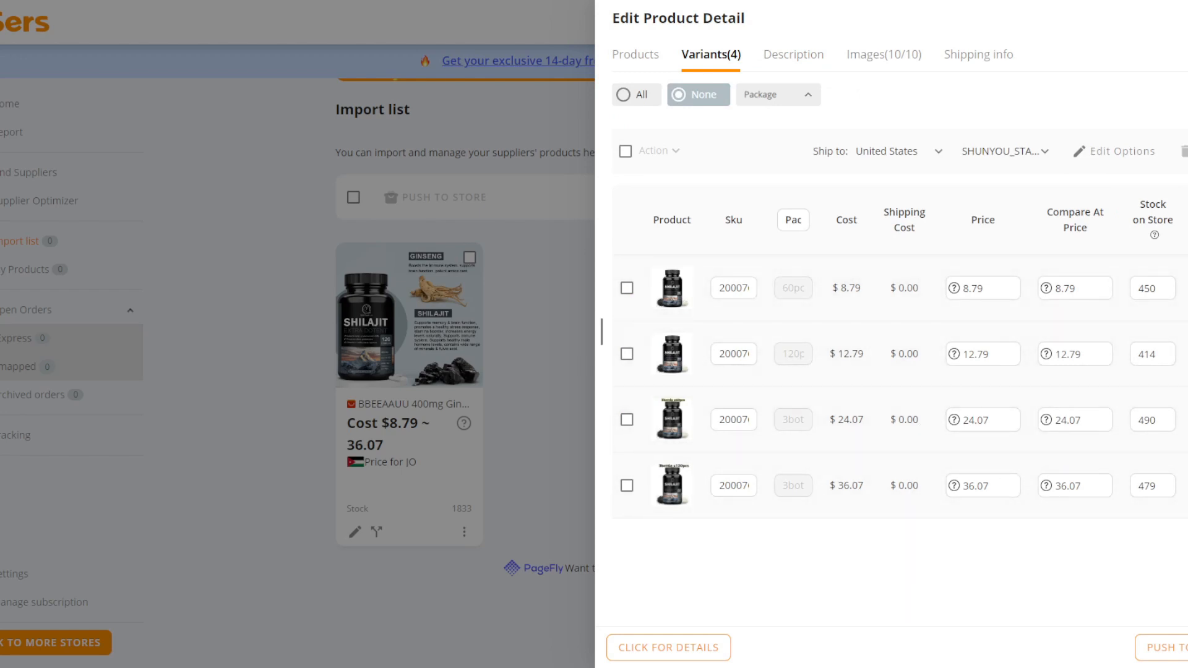
{"action": "left_click", "coordinate": [579, 276]}
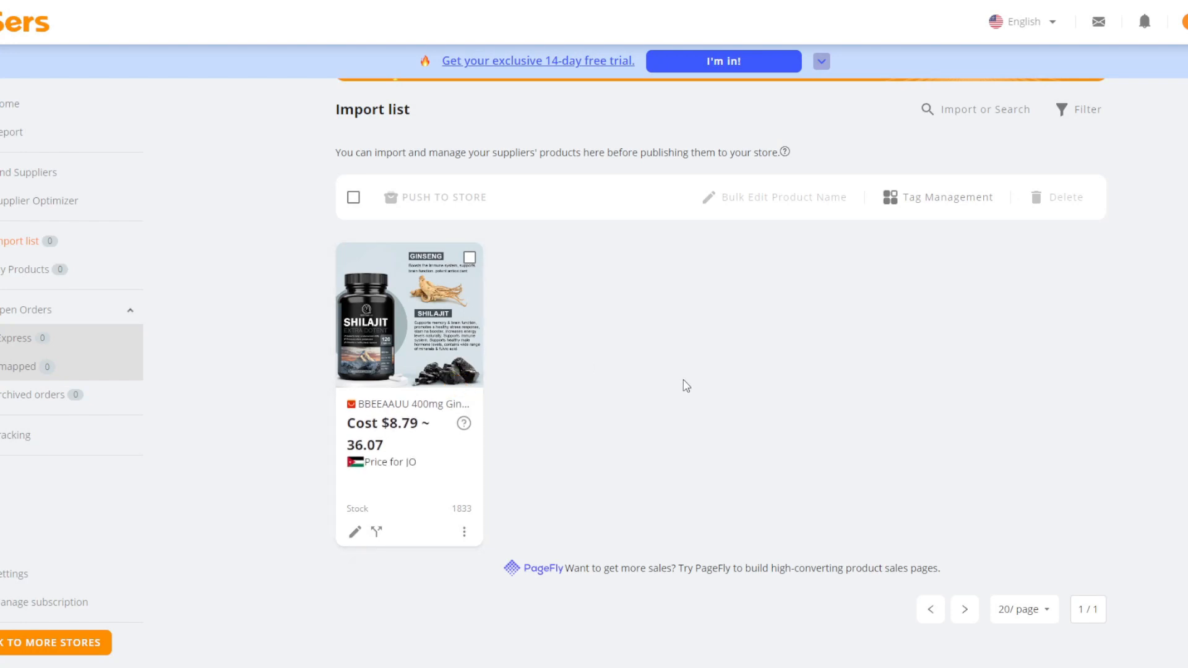
Select the Shilajit product and push it to the Shopify store with the pricing rule applied.
{"action": "left_click", "coordinate": [469, 257]}
{"action": "left_click", "coordinate": [437, 200]}
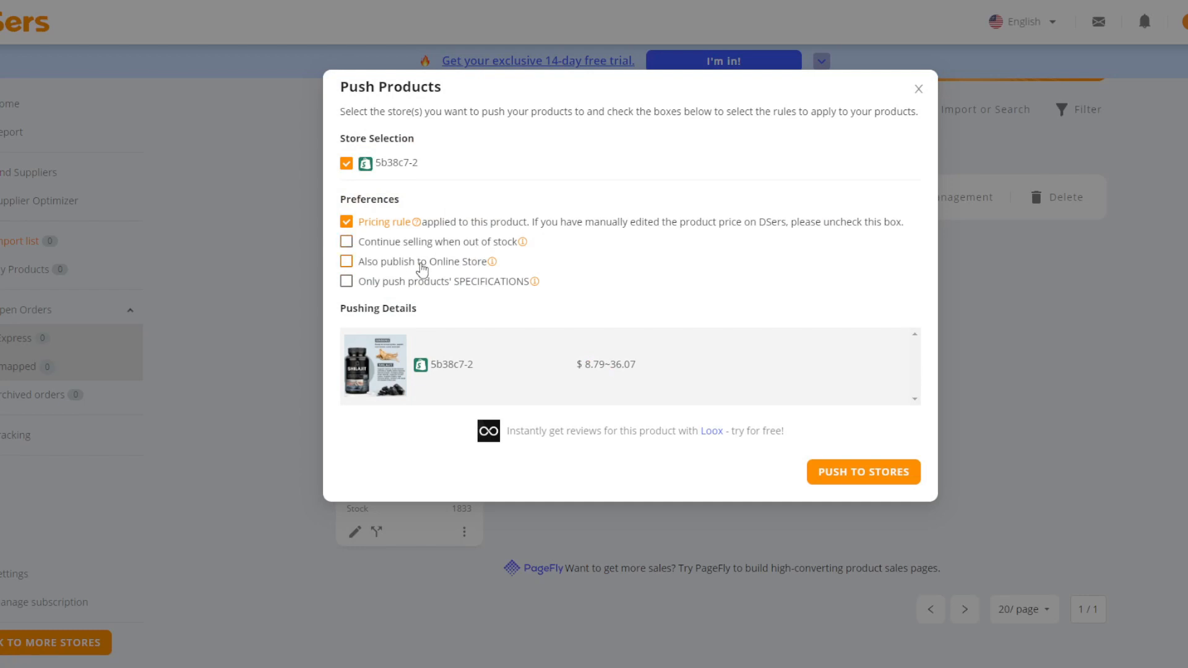
{"action": "left_click", "coordinate": [879, 471]}
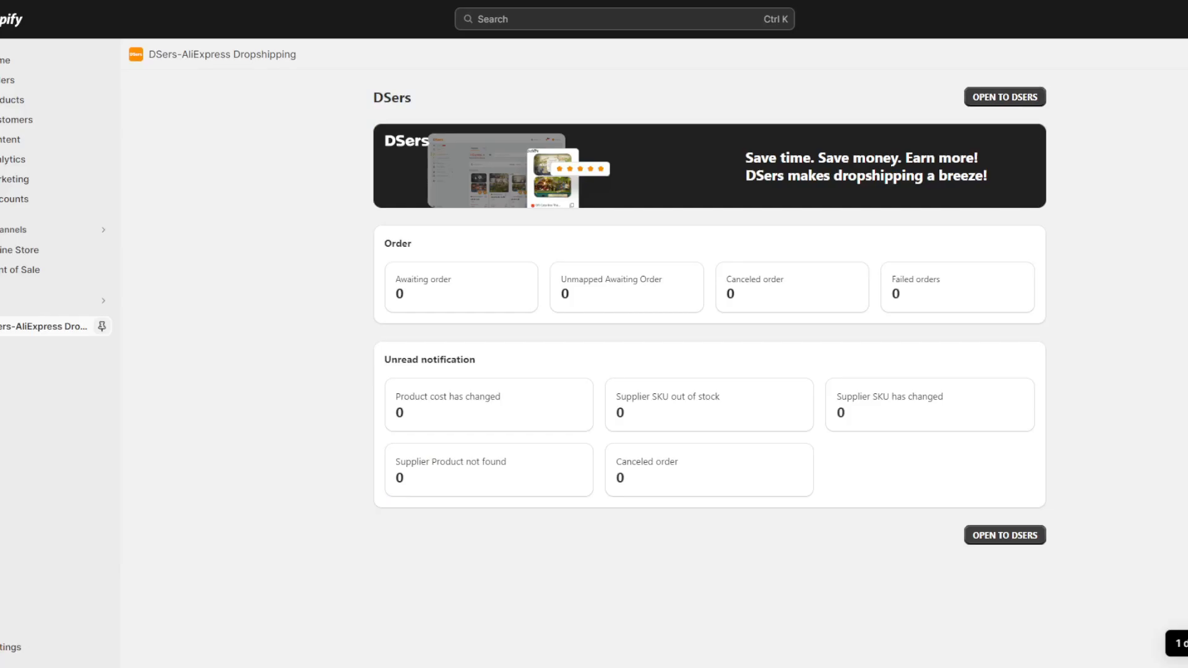
Check the orders and products in the Shopify admin, and view the open AliExpress orders in DSers.
{"action": "left_click", "coordinate": [22, 86]}
{"action": "left_click", "coordinate": [14, 142]}
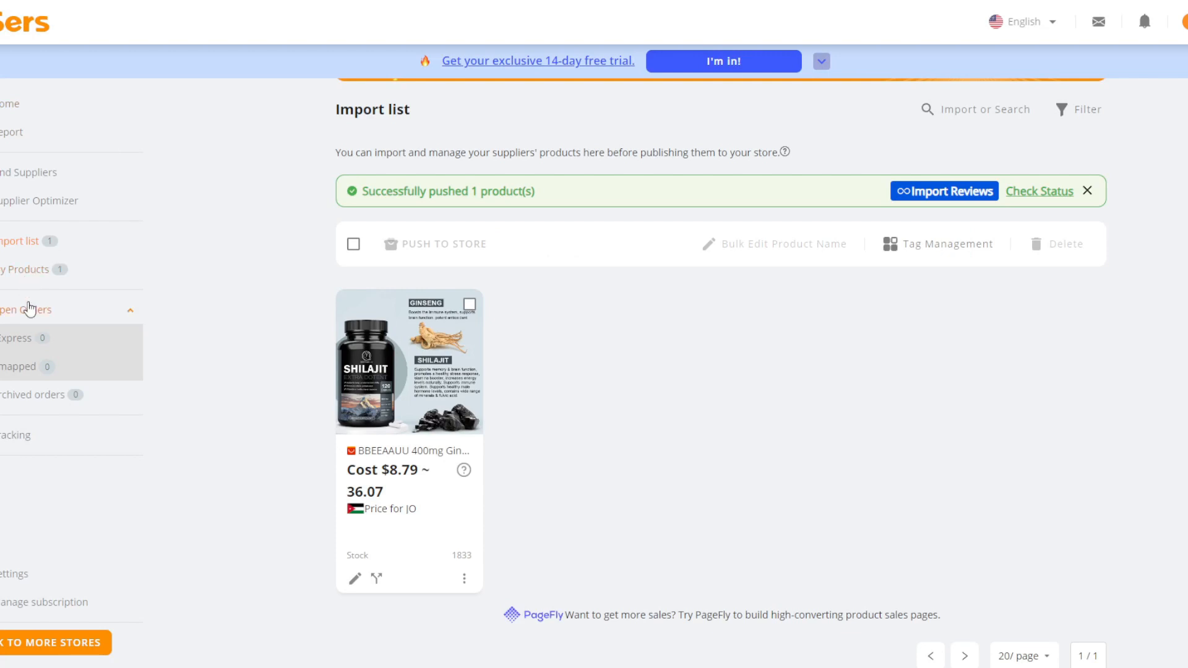
{"action": "left_click", "coordinate": [15, 346]}
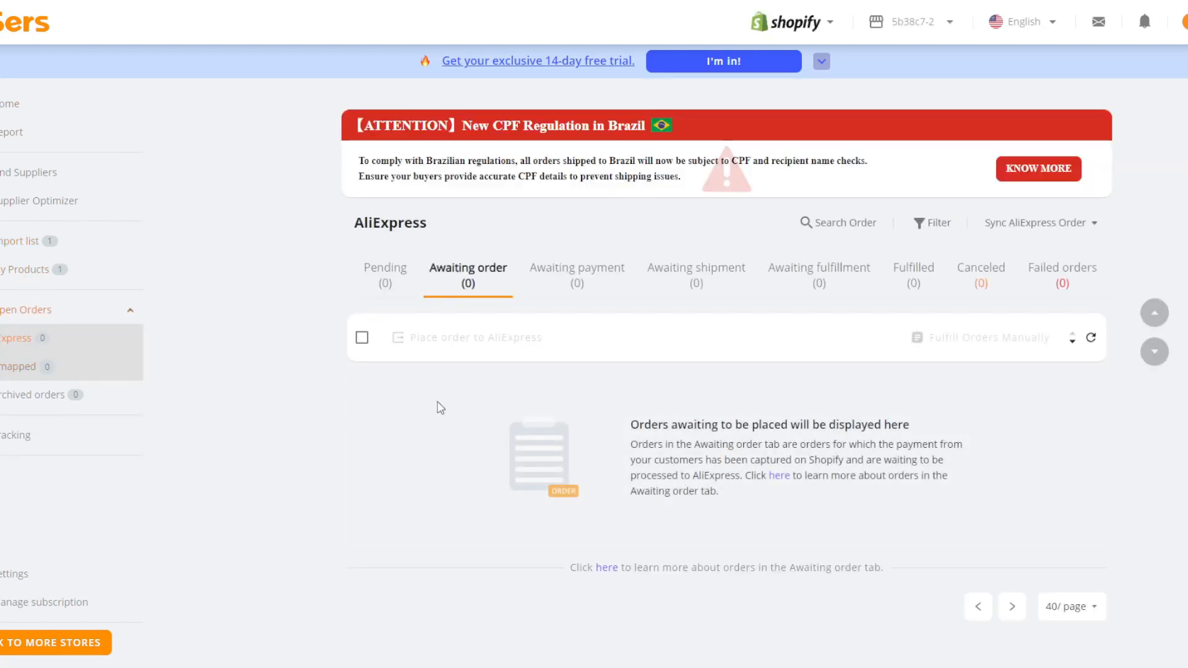